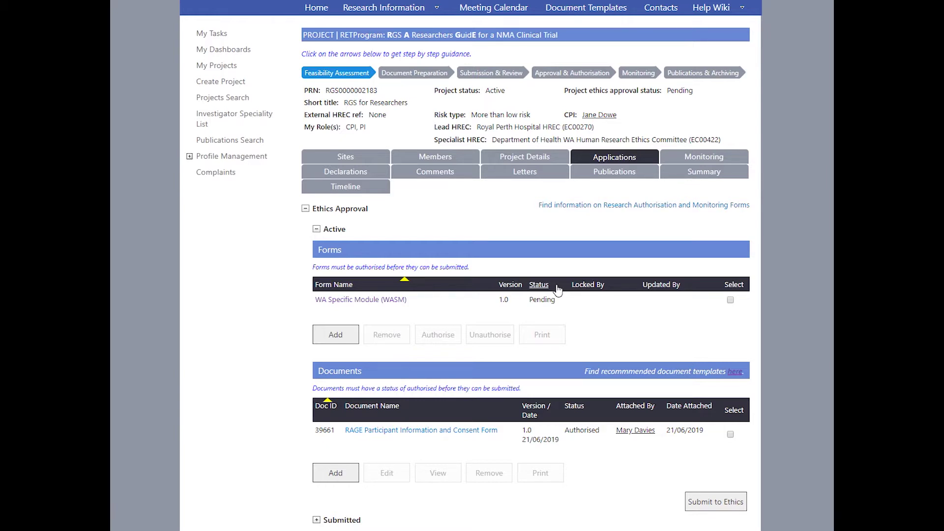
Open the WA Specific Module (WASM) from the active ethics forms and check it out for editing
click(387, 301)
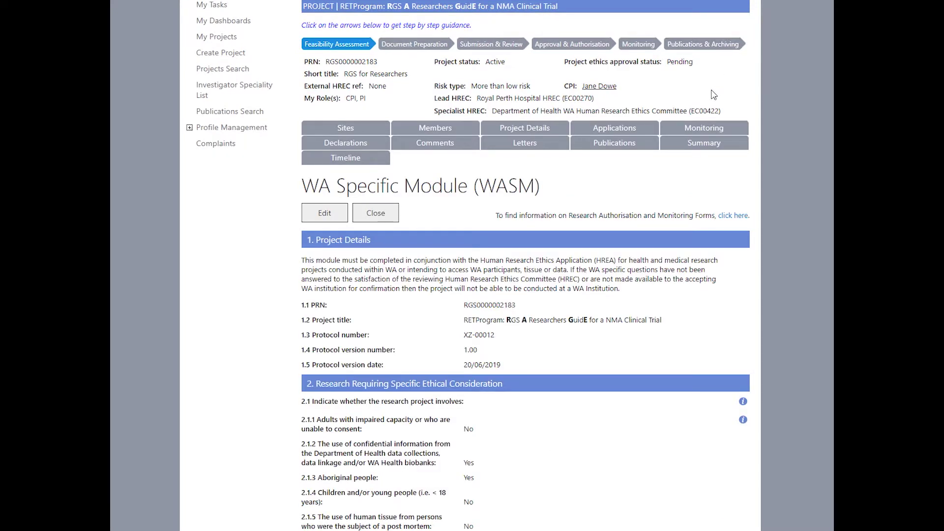
right_click(556, 133)
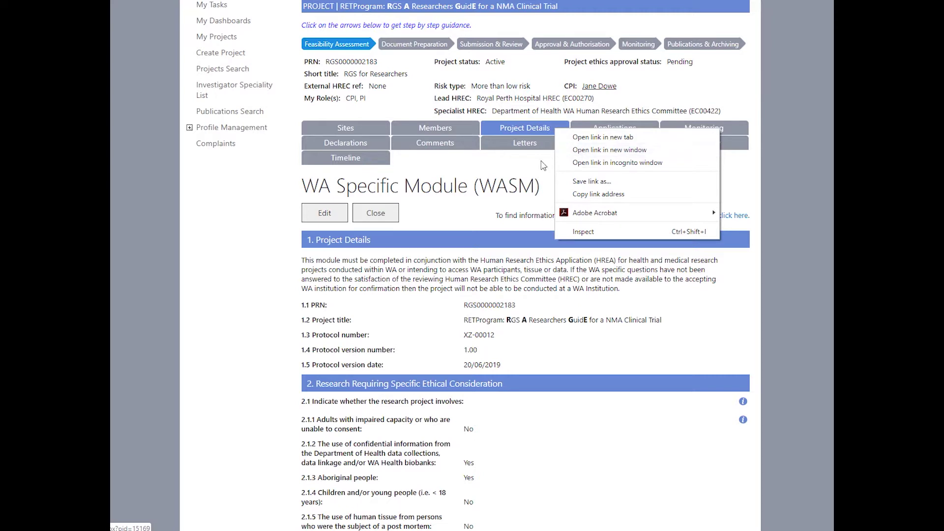
click(525, 170)
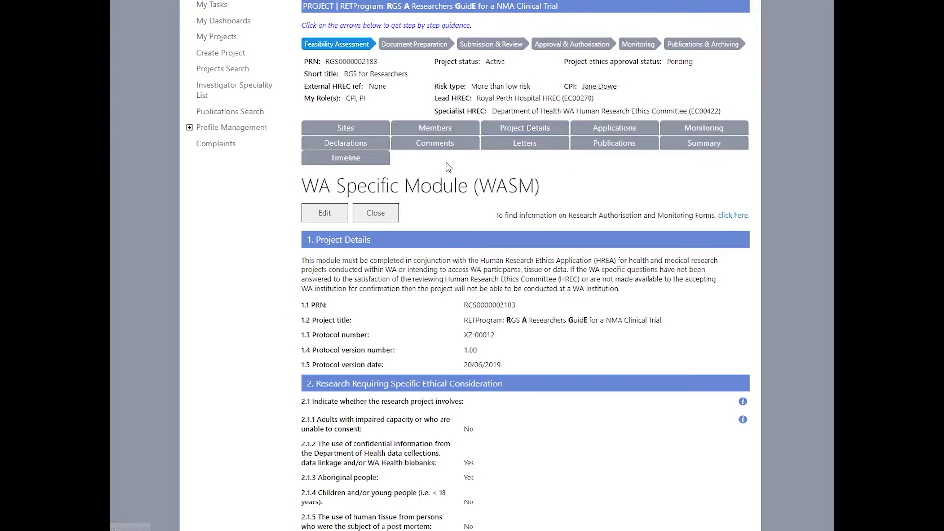
click(342, 215)
click(521, 73)
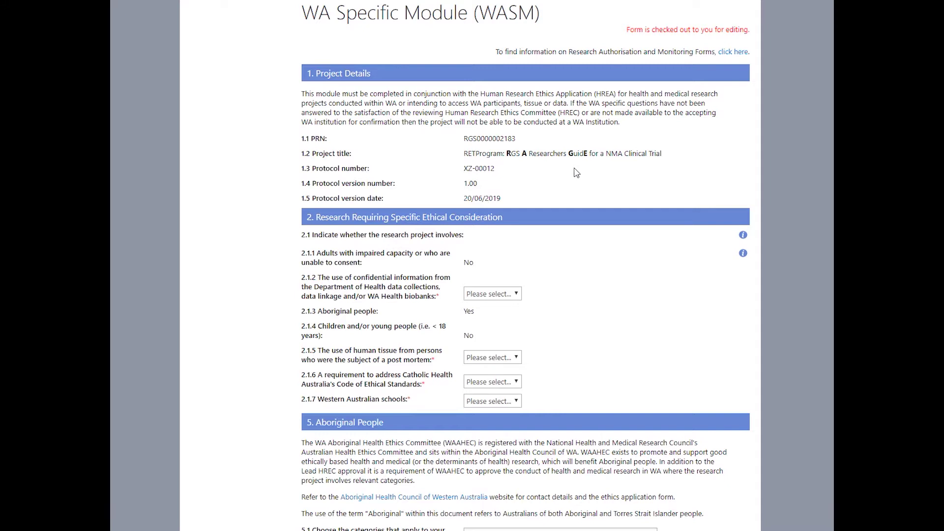
Answer Yes to question 2.1.2 on confidential Department of Health information, and mark the WASM complete
click(504, 295)
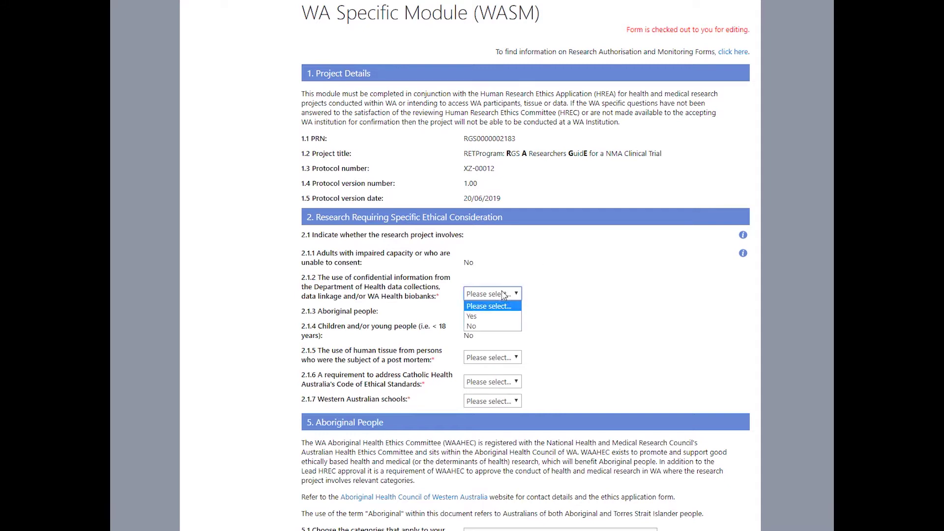
click(504, 316)
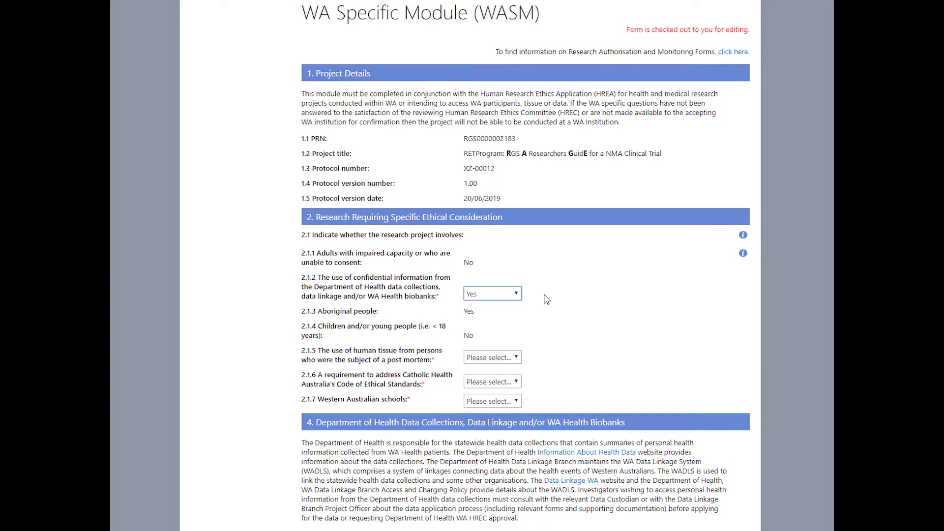
scroll(739, 311, down, 12)
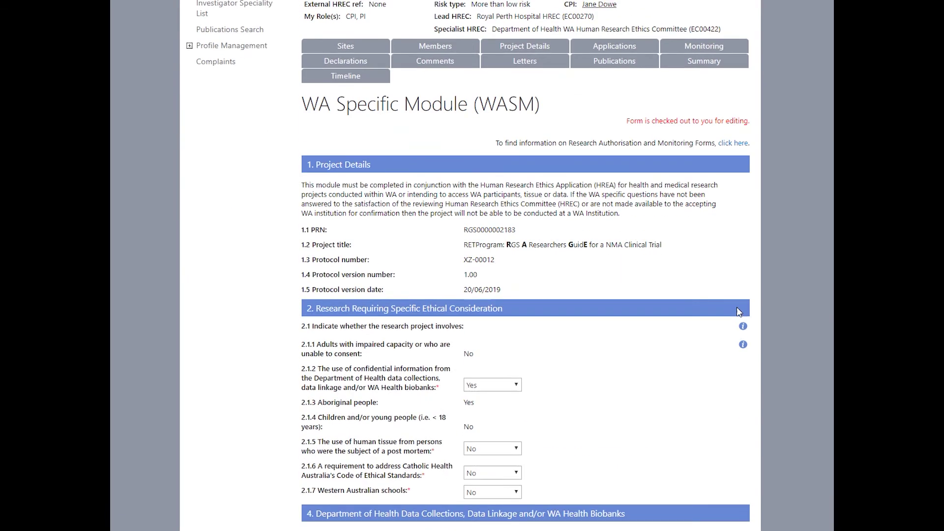
scroll(739, 312, down, 4)
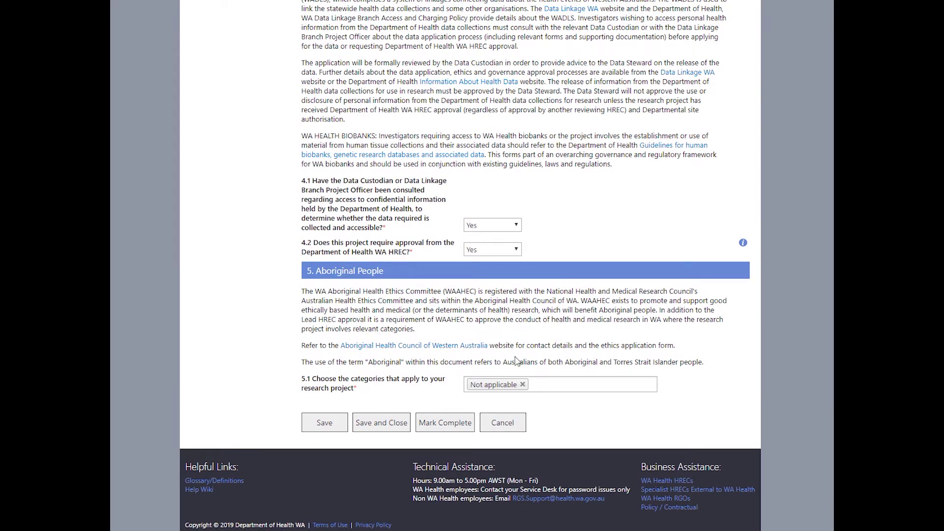
click(453, 426)
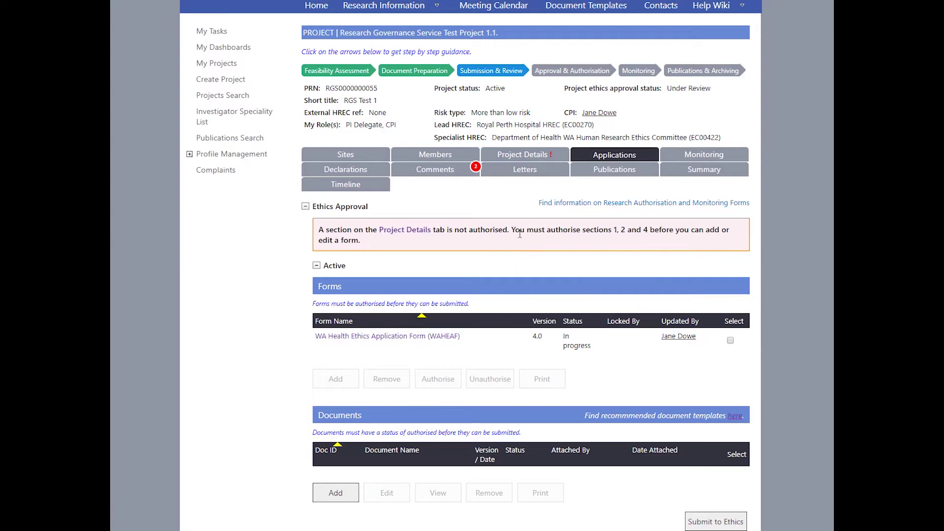
Open the project details from the authorisation notice, and go to section 5, Methodology, of the WA Health Ethics Application Form
click(540, 158)
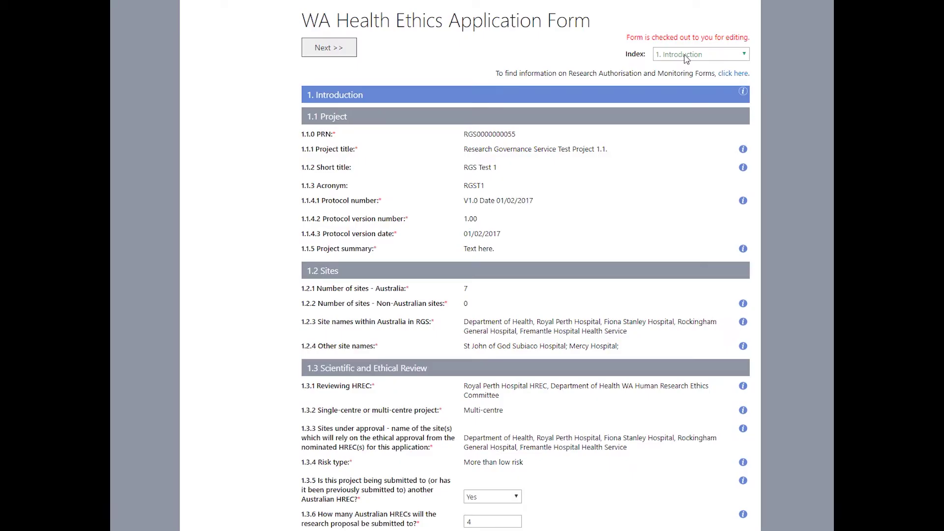
click(686, 56)
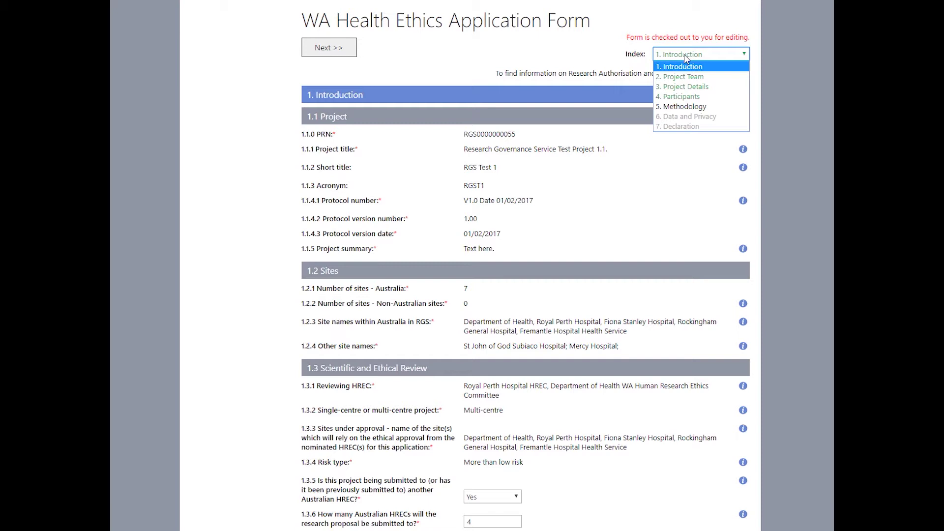
click(684, 106)
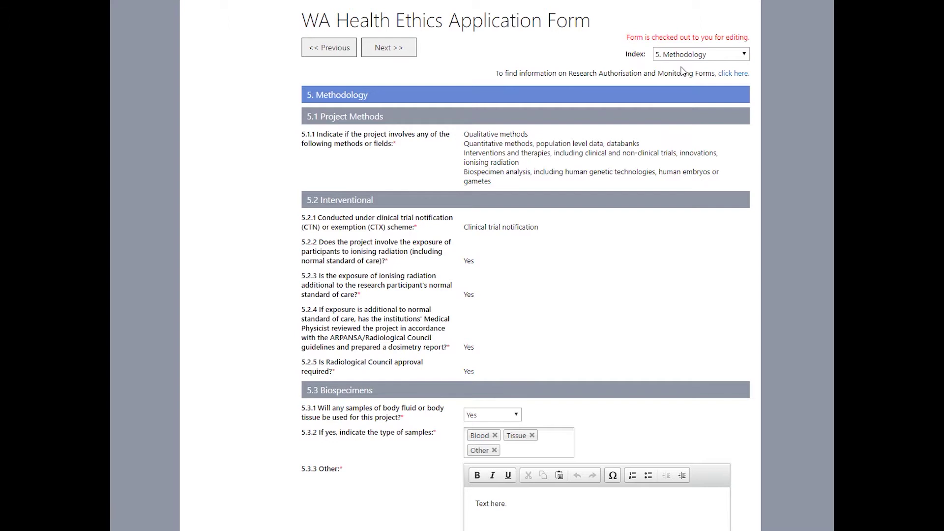
Try to advance past the Methodology section and check its fields for input errors
click(686, 57)
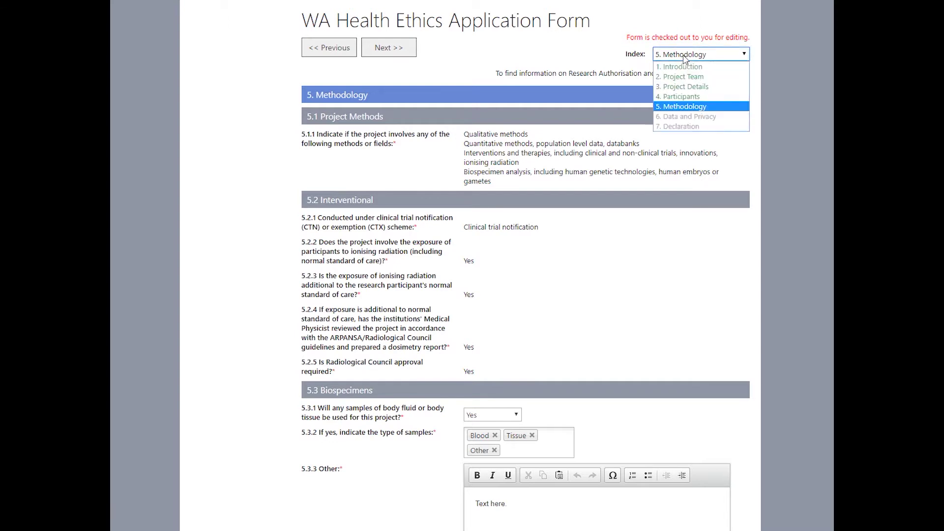
click(391, 51)
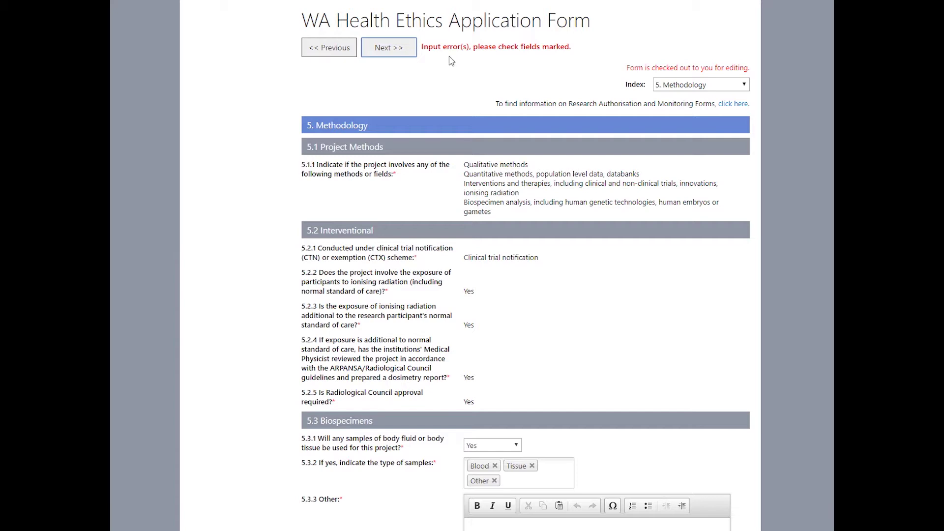
scroll(587, 290, down, 5)
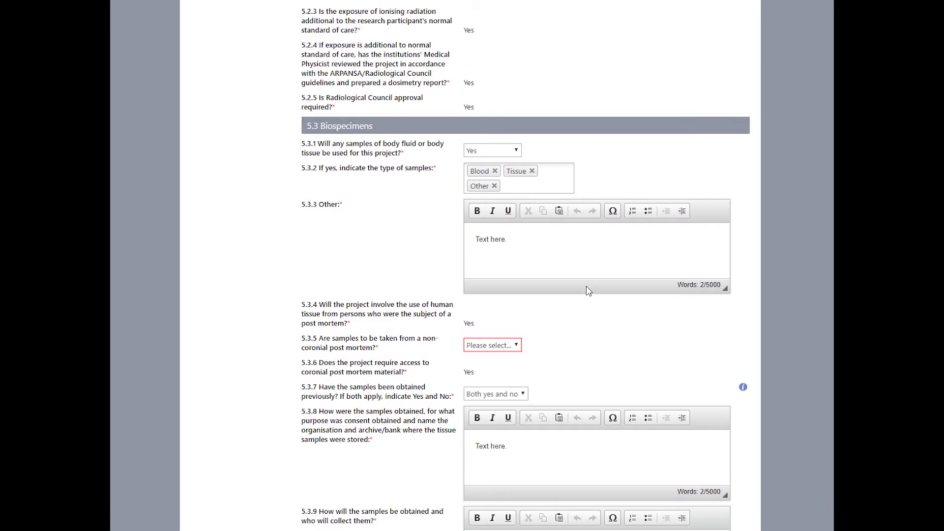
scroll(587, 290, down, 1)
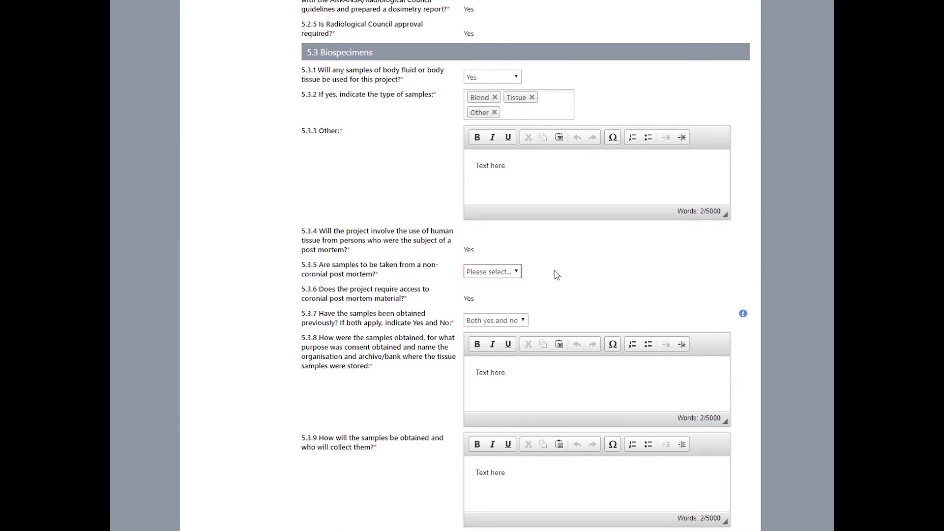
scroll(556, 274, up, 9)
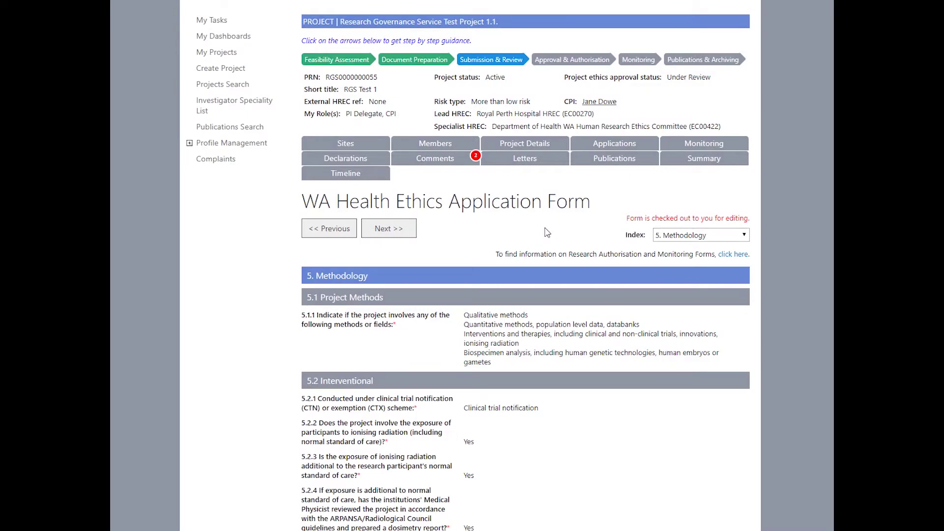
Preview the Methodology page for printing and close the preview without saving a PDF
right_click(545, 228)
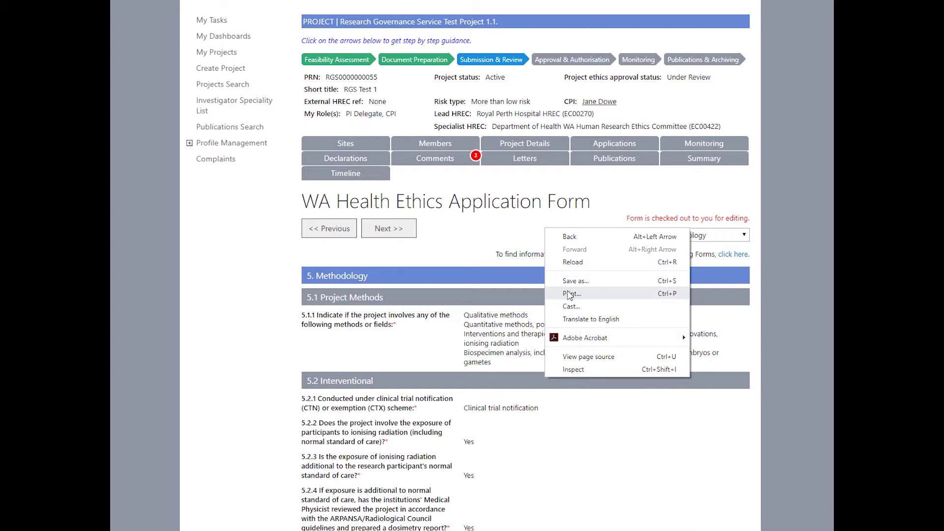
click(570, 294)
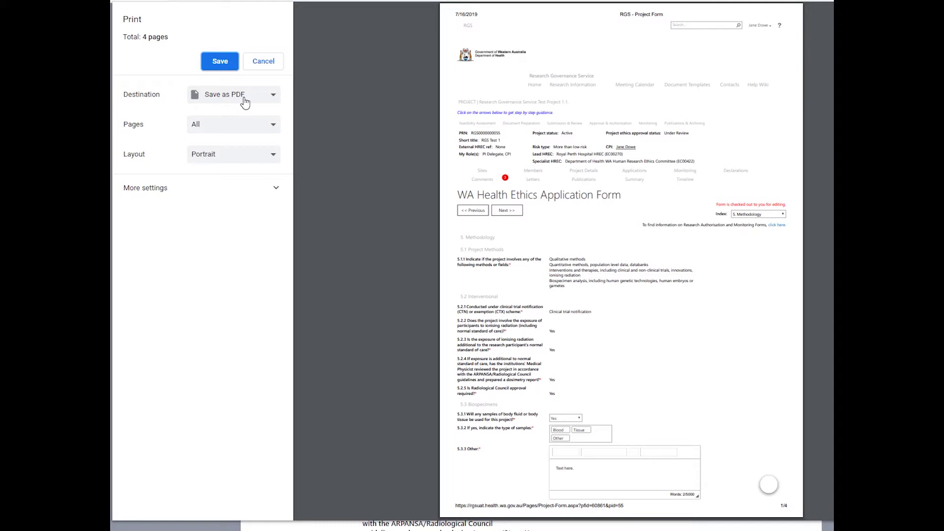
key(Escape)
Paste the copied text into the answer for question 5.3.3 Other under Biospecimens
right_click(479, 176)
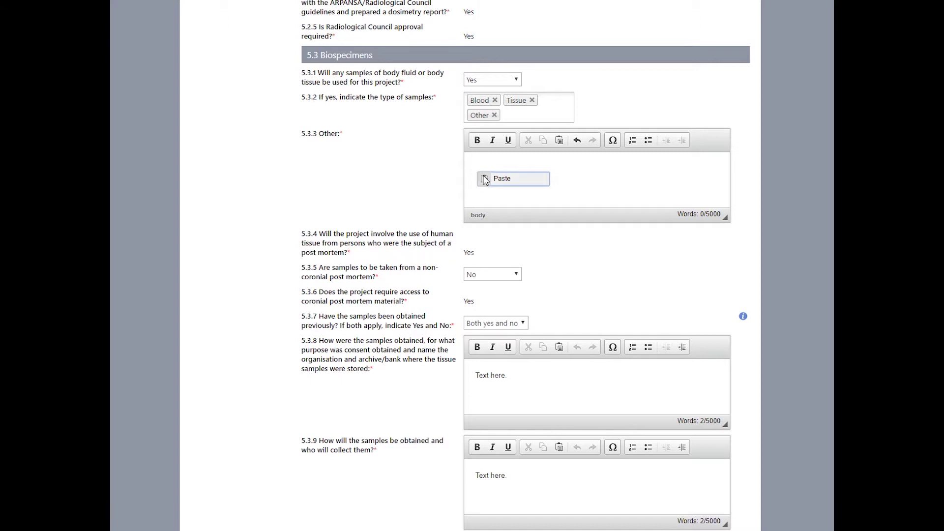
click(487, 178)
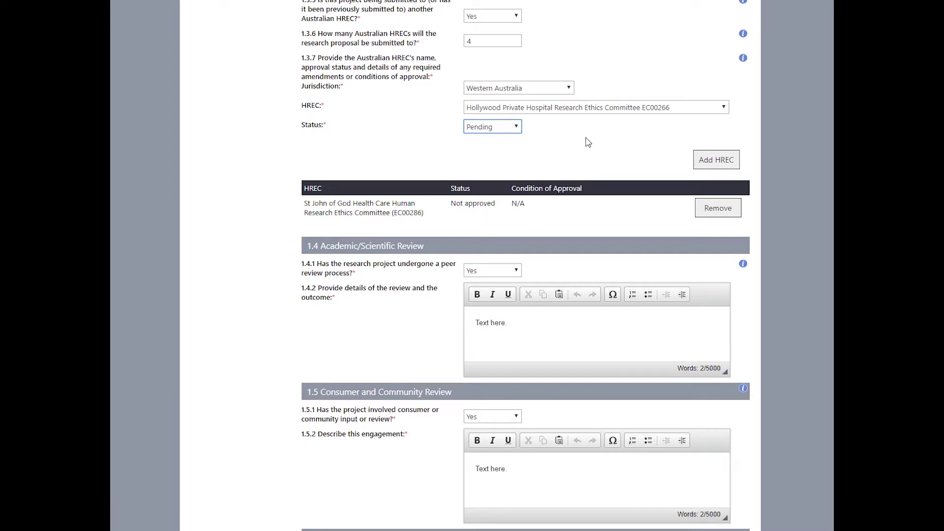
Add Hollywood Private Hospital Research Ethics Committee EC00266 as a Pending HREC and Pfizer Australia as a commercial funder with $10,000.00 Sought
click(720, 161)
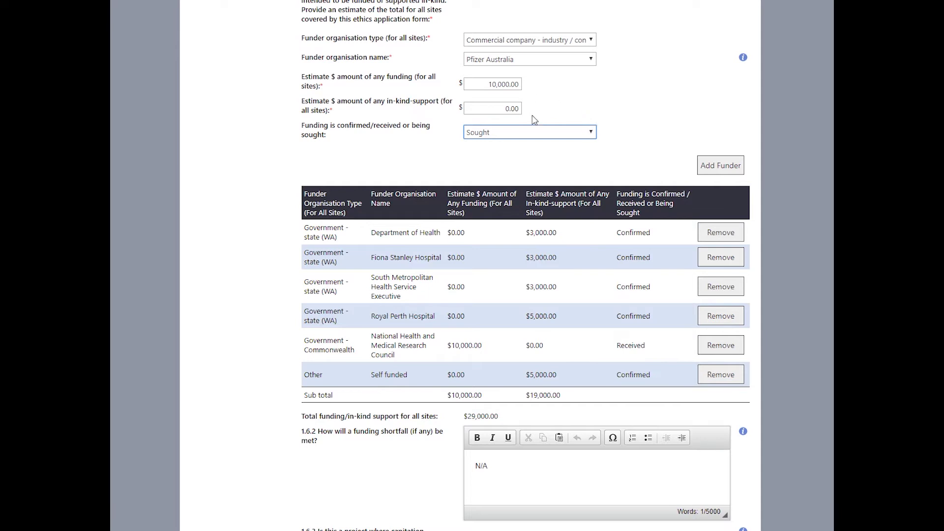
click(709, 167)
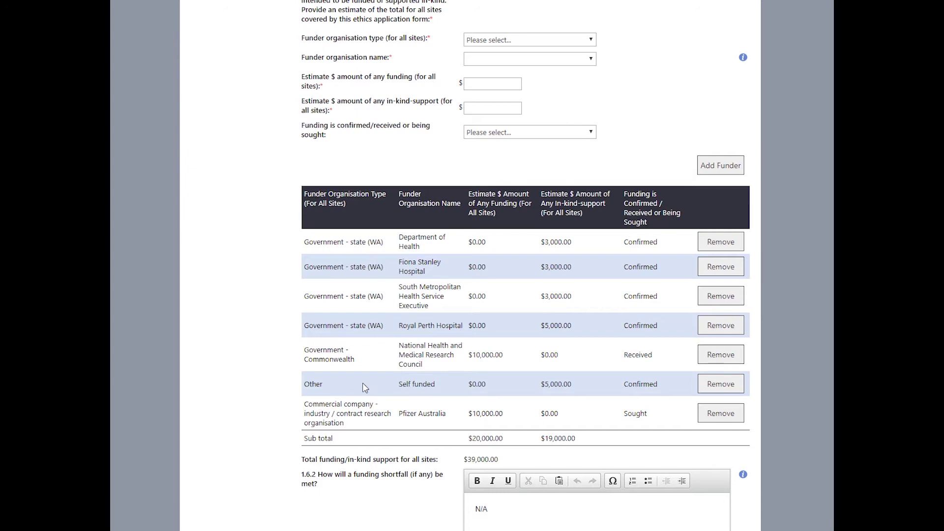
Review the Introduction section, and save and close the WA Health Ethics Application Form
scroll(362, 382, up, 10)
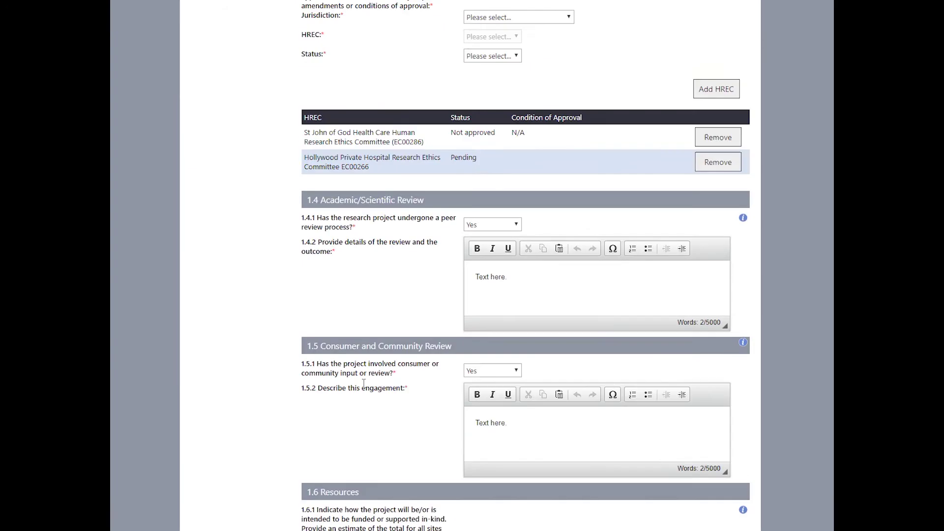
scroll(364, 384, up, 7)
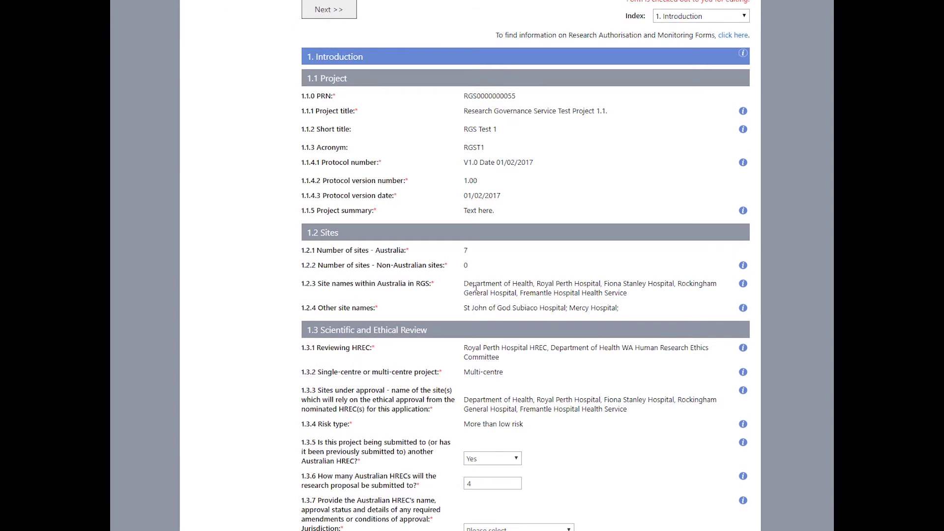
key(End)
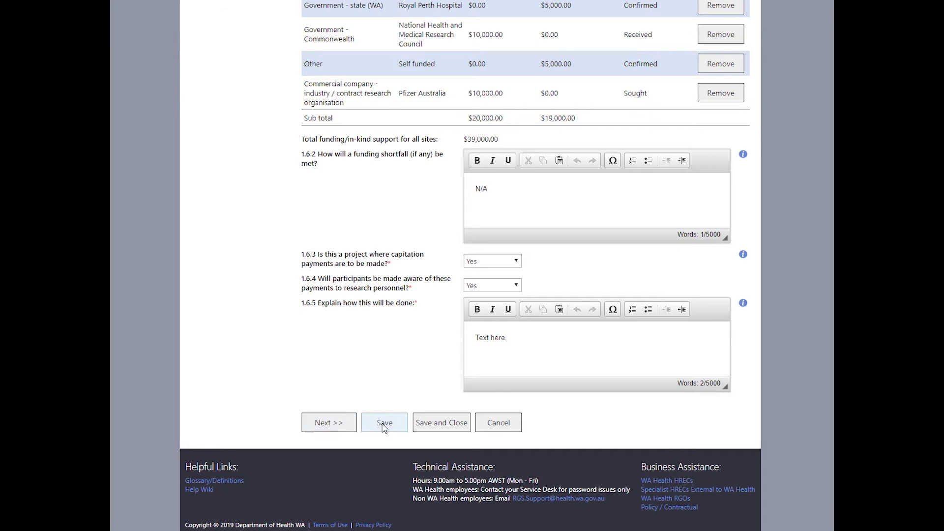
click(427, 424)
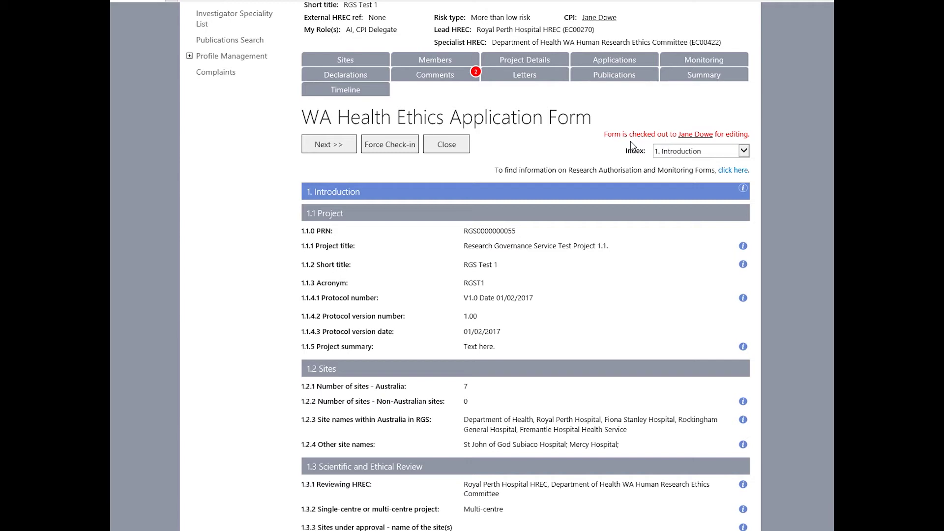
Force the check-in of the WA Health Ethics Application Form that is checked out to another team member
click(399, 148)
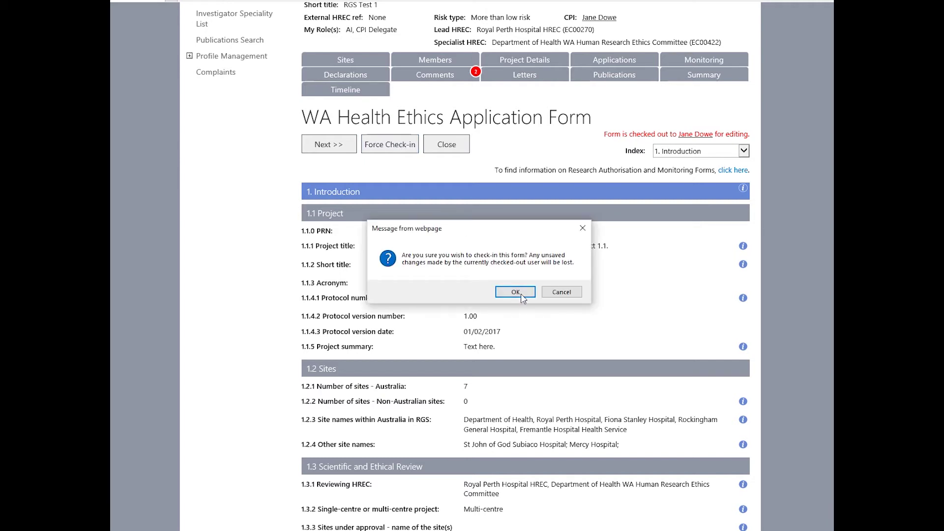
click(522, 296)
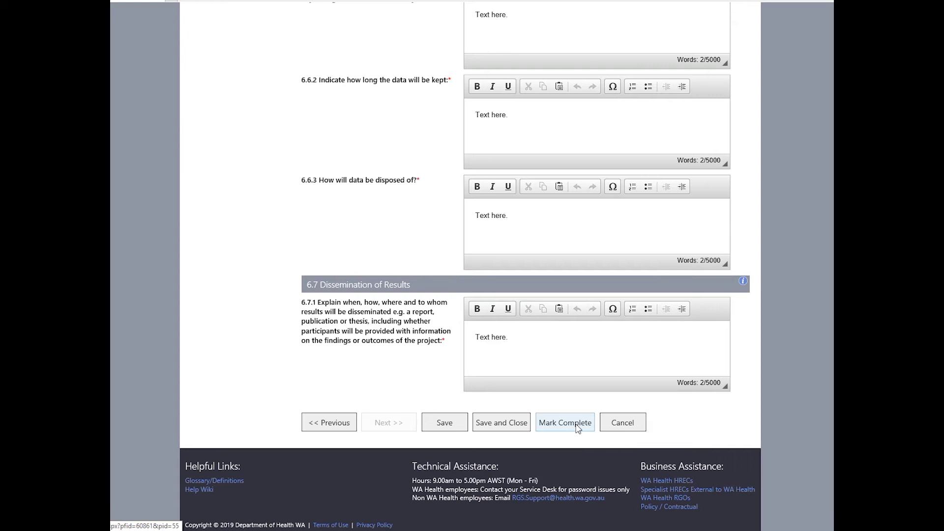
Mark the WA Health Ethics Application Form complete from section 6, and unlock it
click(578, 428)
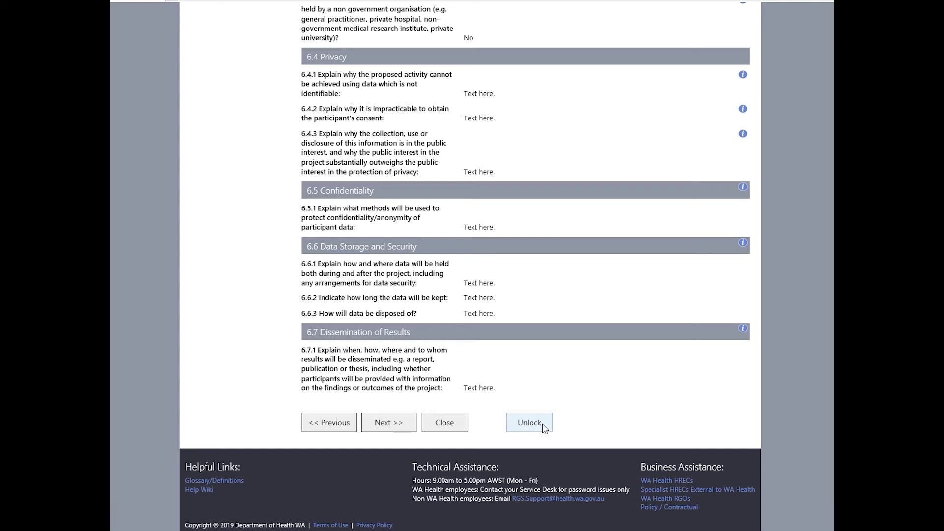
click(543, 426)
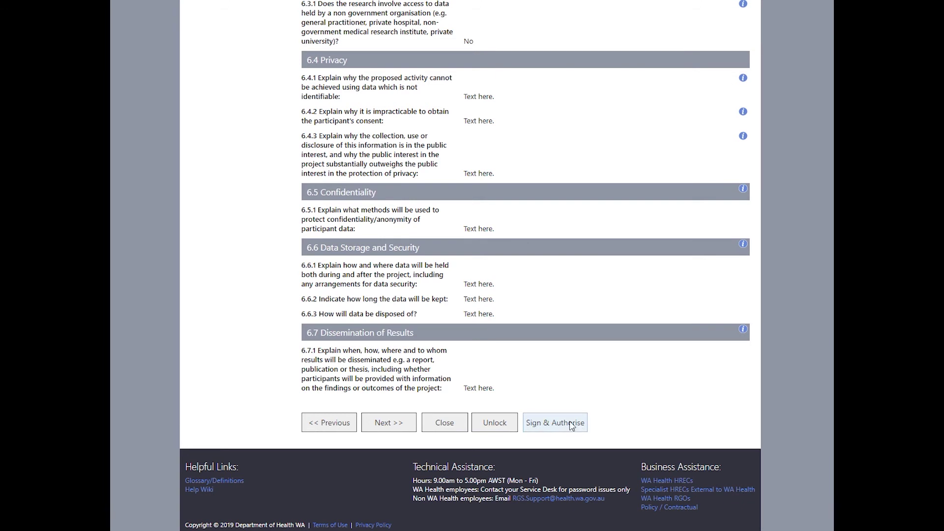
Sign and authorise the WA Health Ethics Application Form through its Declarations section
click(572, 426)
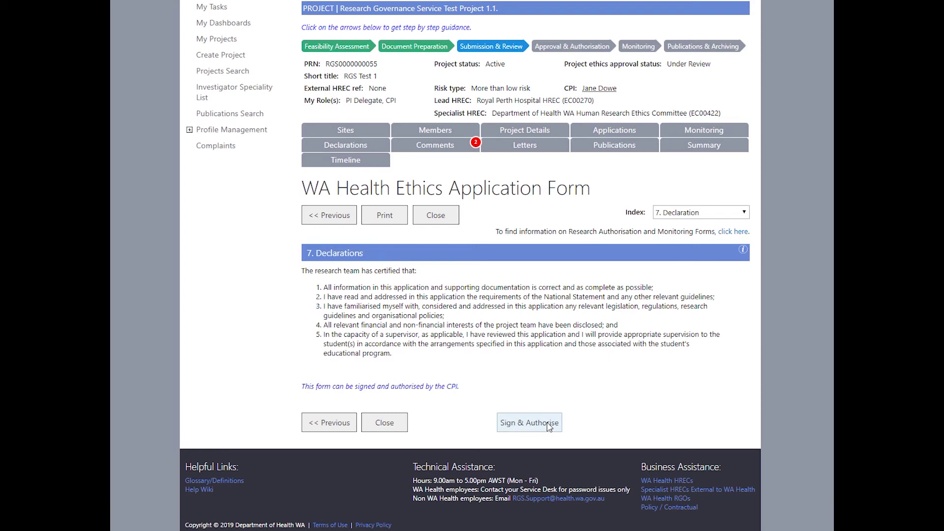
click(549, 426)
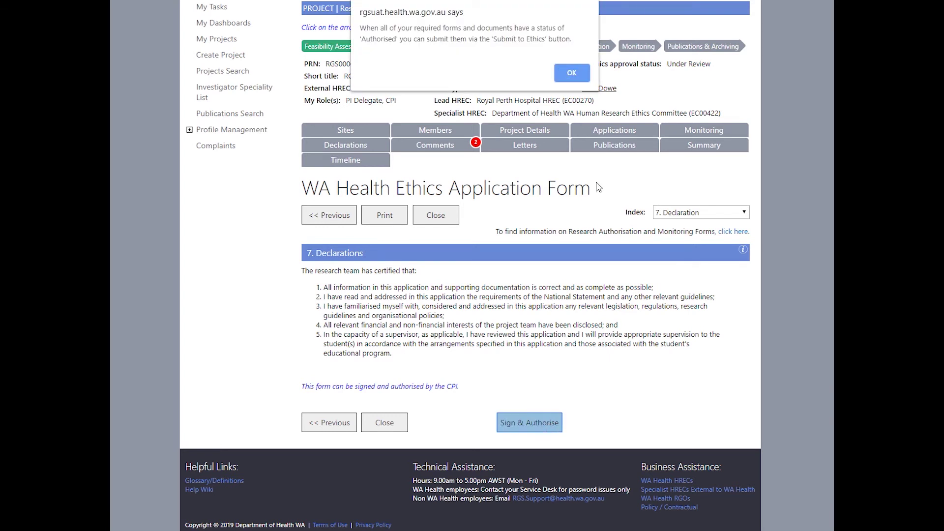
click(581, 74)
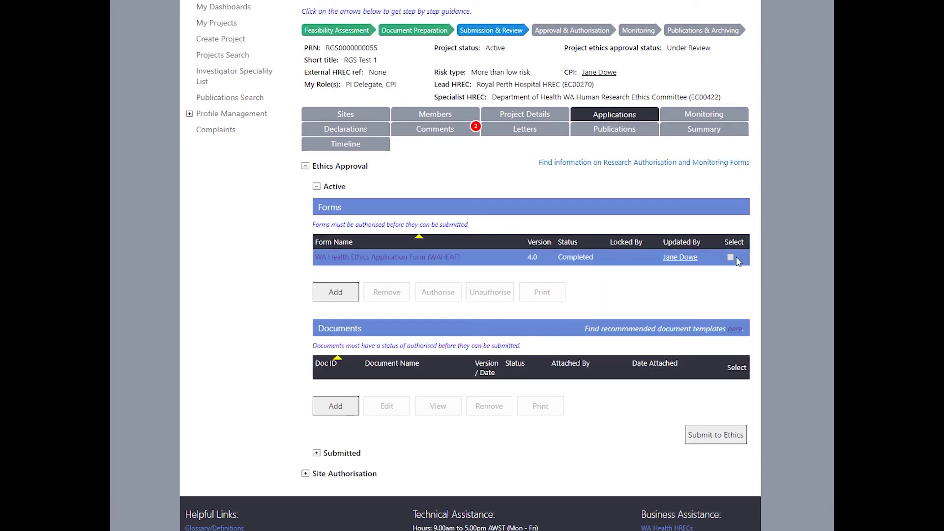
Authorise the completed WA Health Ethics Application Form (WAHEAF) from the active ethics forms list, and acknowledge the submission notice
click(731, 256)
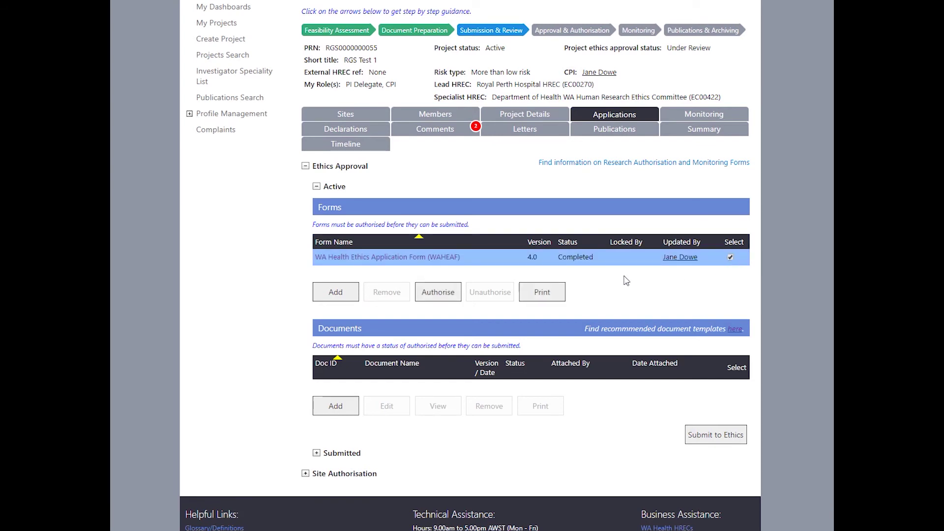
click(436, 294)
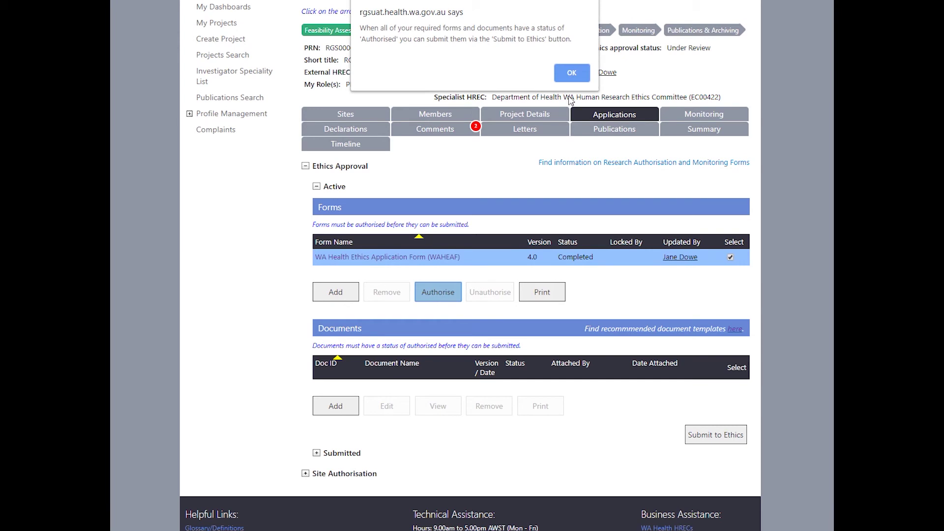
click(579, 76)
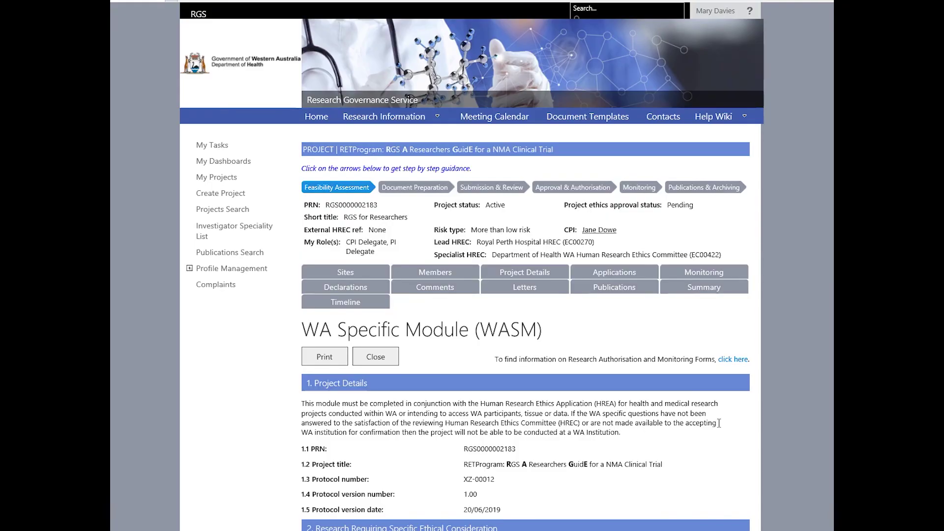
Authorise the WA Specific Module (WASM) from the end of the opened form, and acknowledge the submission notice
scroll(719, 422, down, 15)
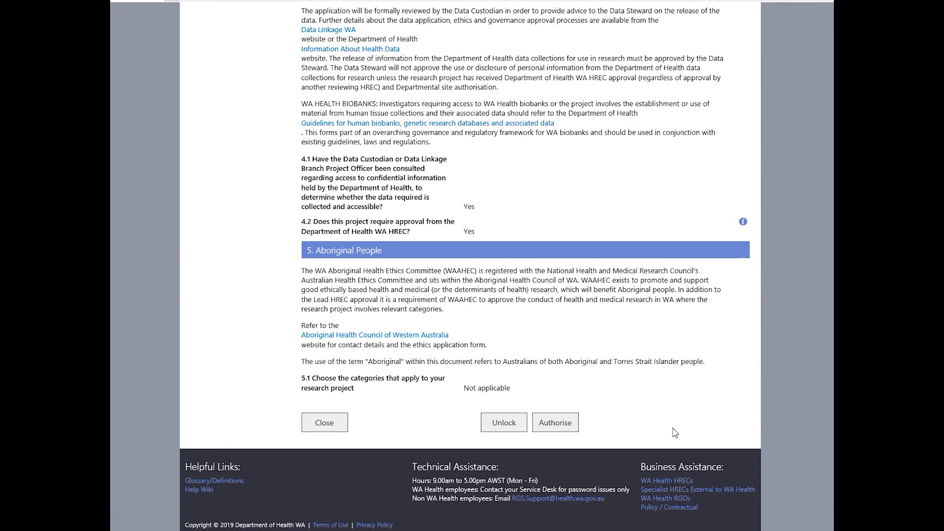
click(569, 427)
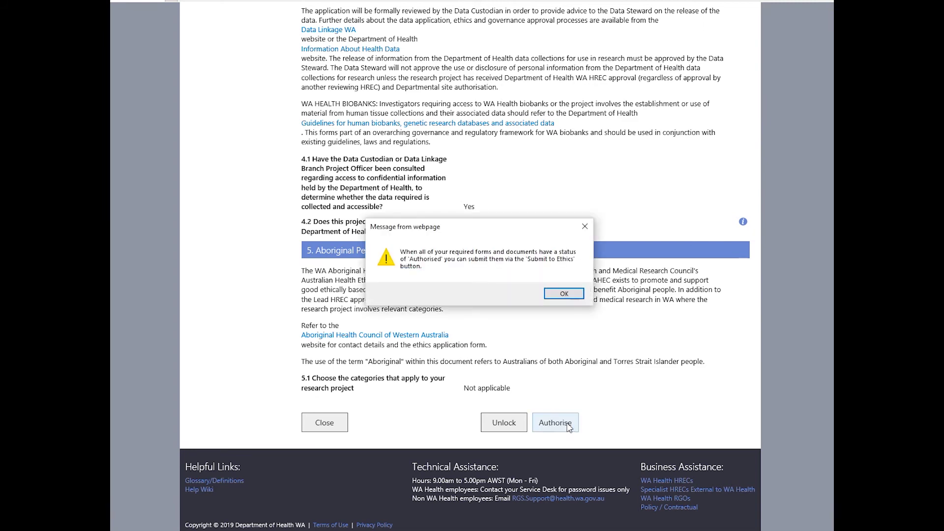
key(Return)
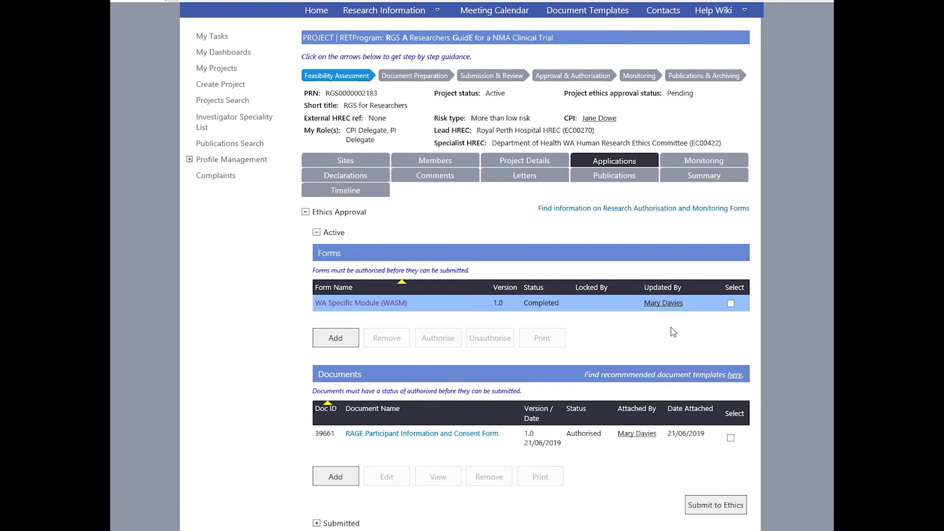
Select the completed WA Specific Module (WASM) in the project's active forms list and authorise it there
click(730, 303)
click(452, 340)
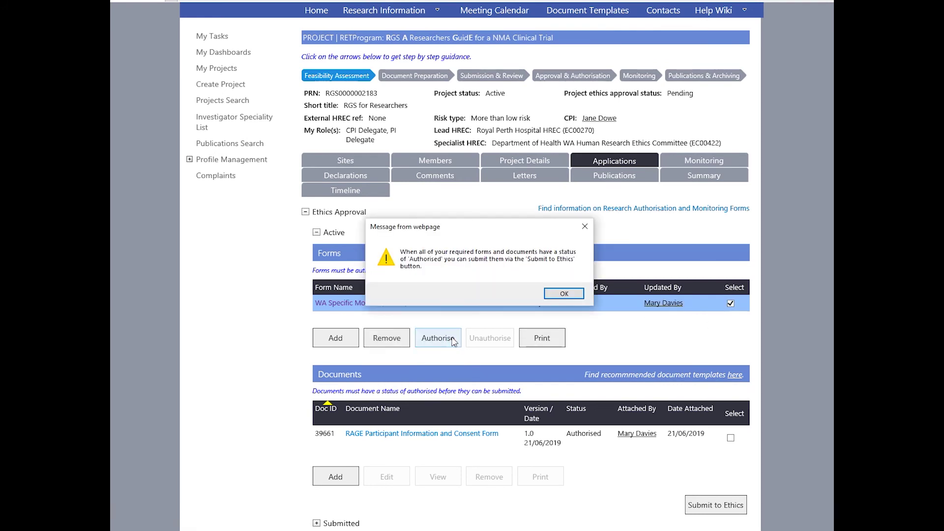
key(Return)
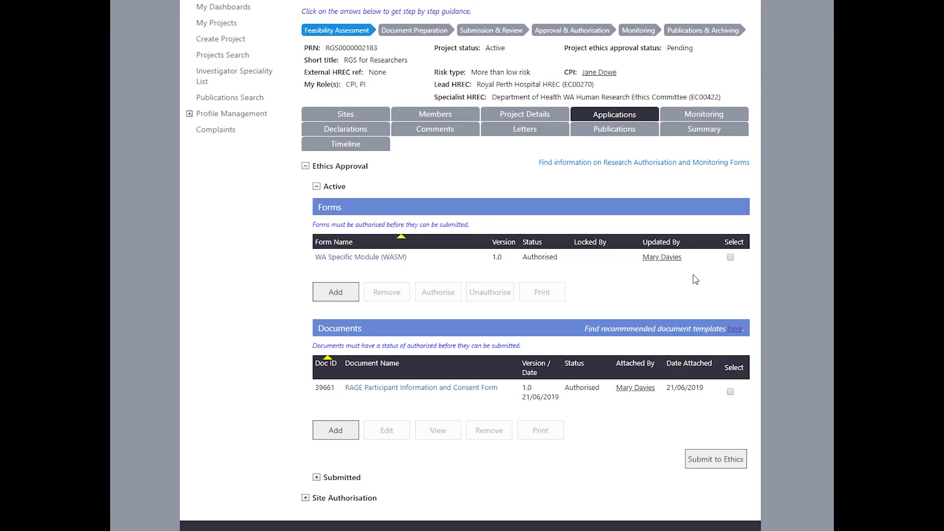
Unauthorise the WA Specific Module (WASM) from the active ethics forms list, and open the form
click(731, 258)
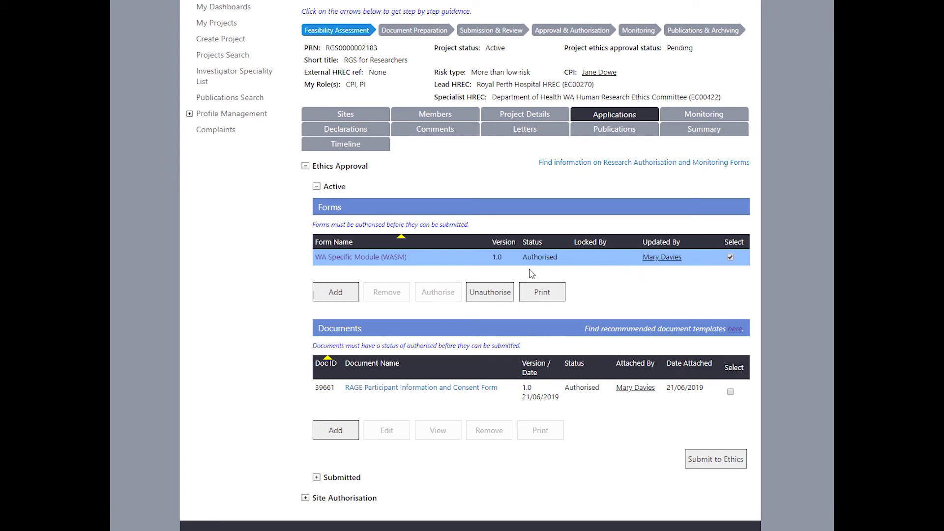
click(505, 294)
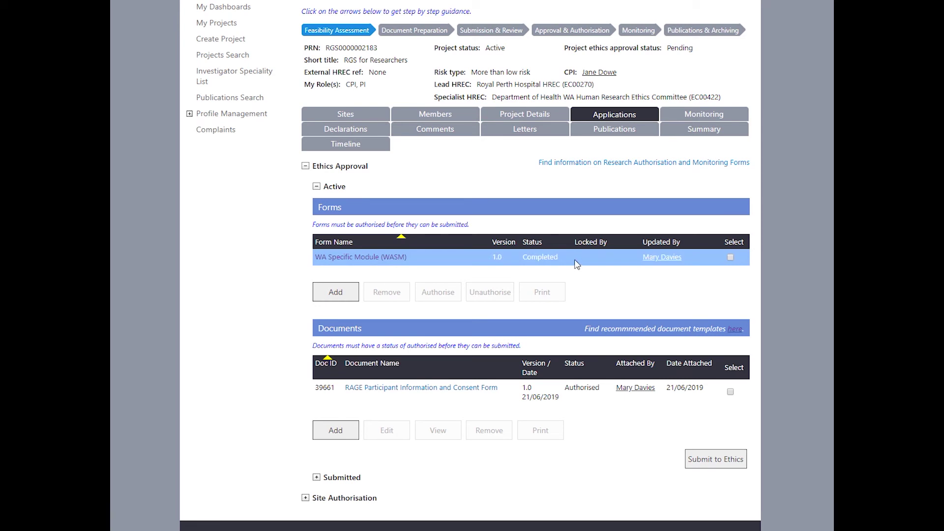
double_click(577, 264)
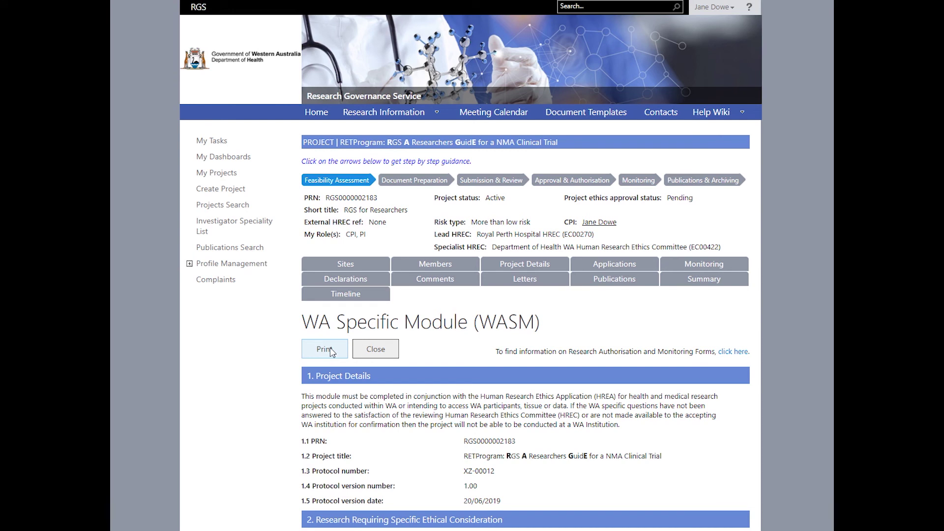
Close the WA Specific Module form, preview its printable version from the forms list, and leave the print preview without saving
click(376, 349)
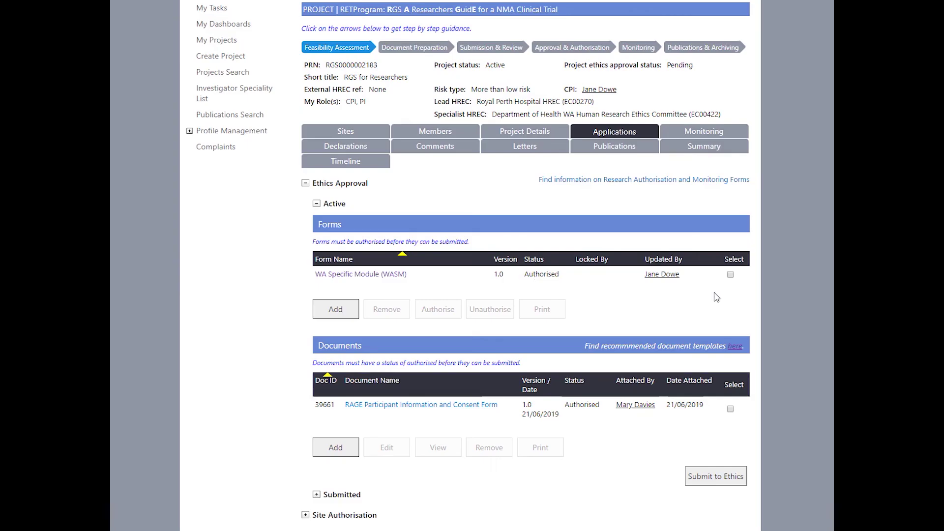
click(730, 274)
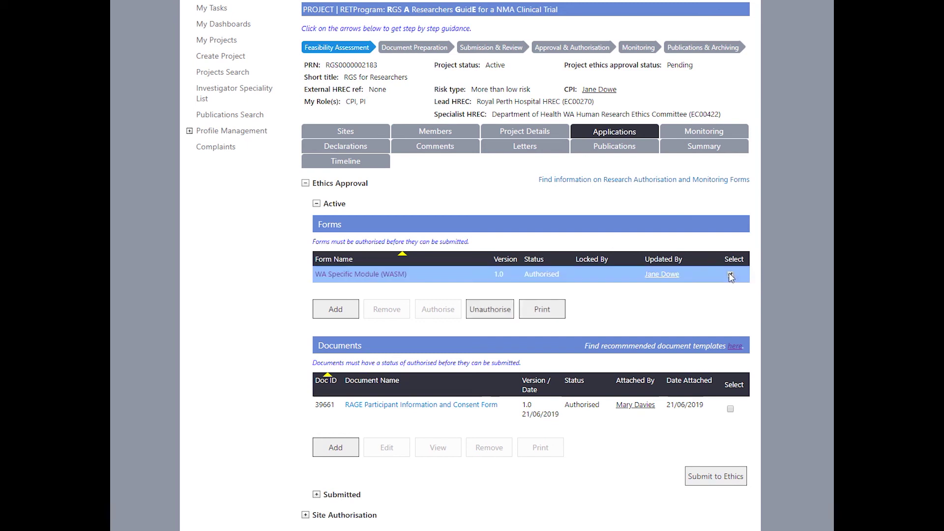
click(559, 314)
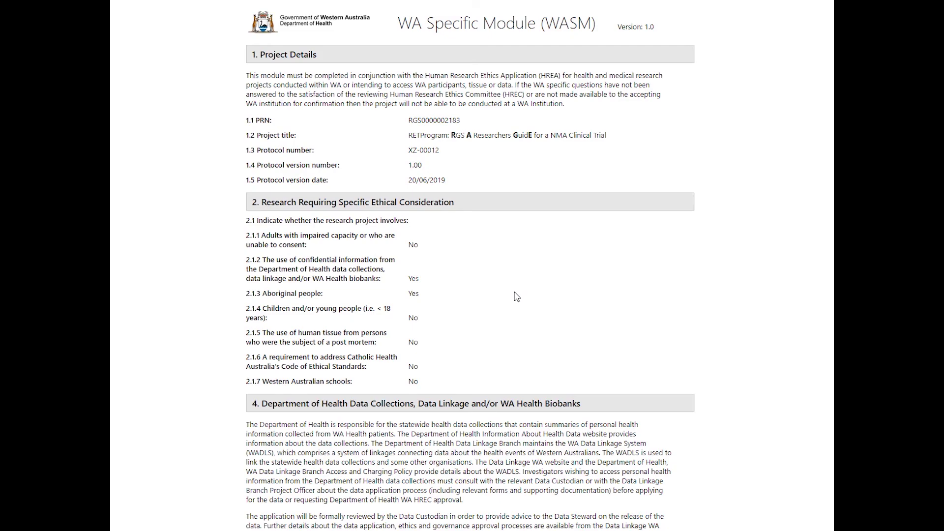
right_click(515, 293)
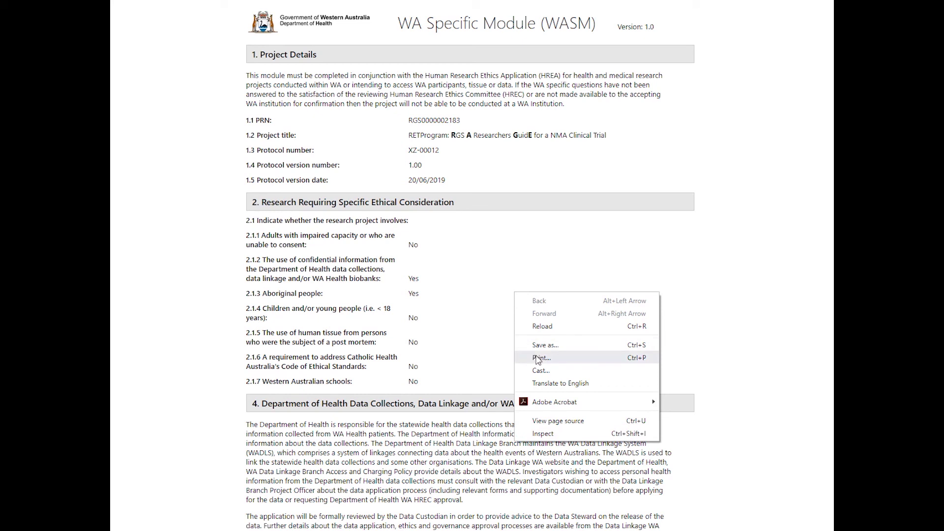
click(540, 358)
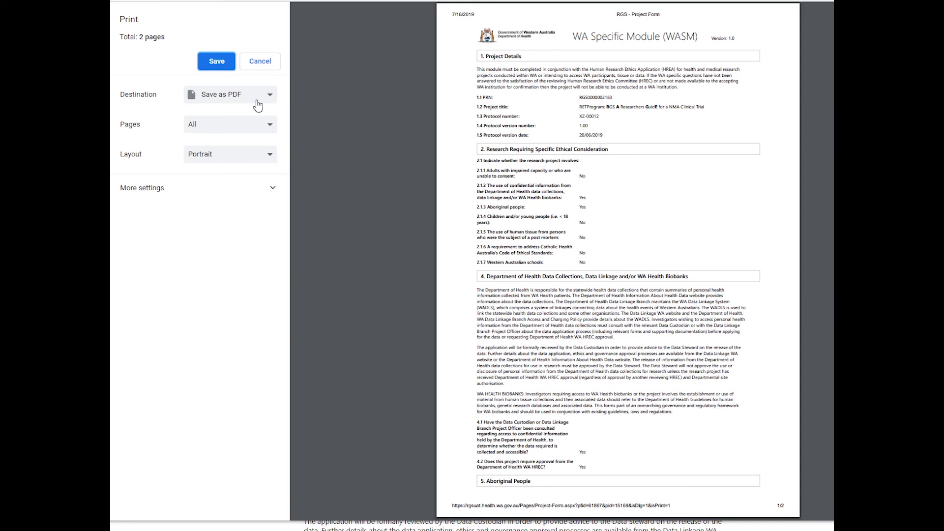
key(Escape)
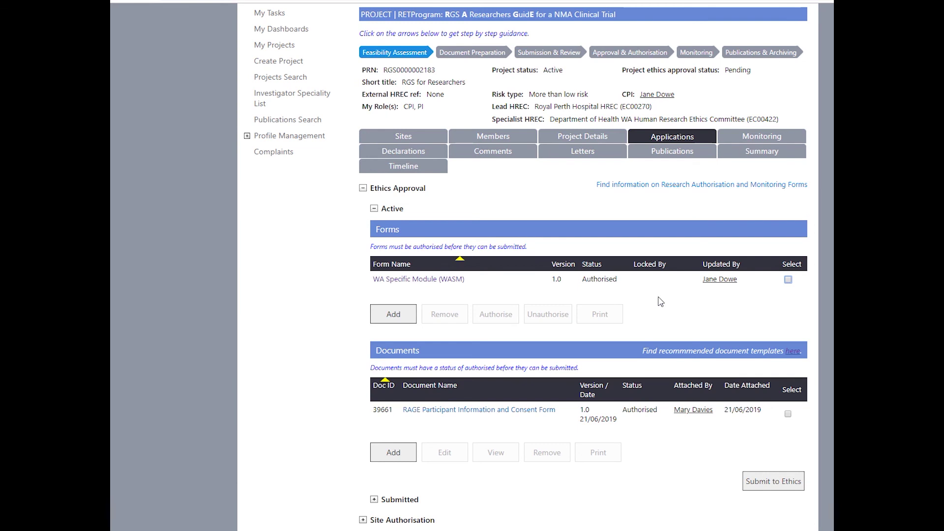